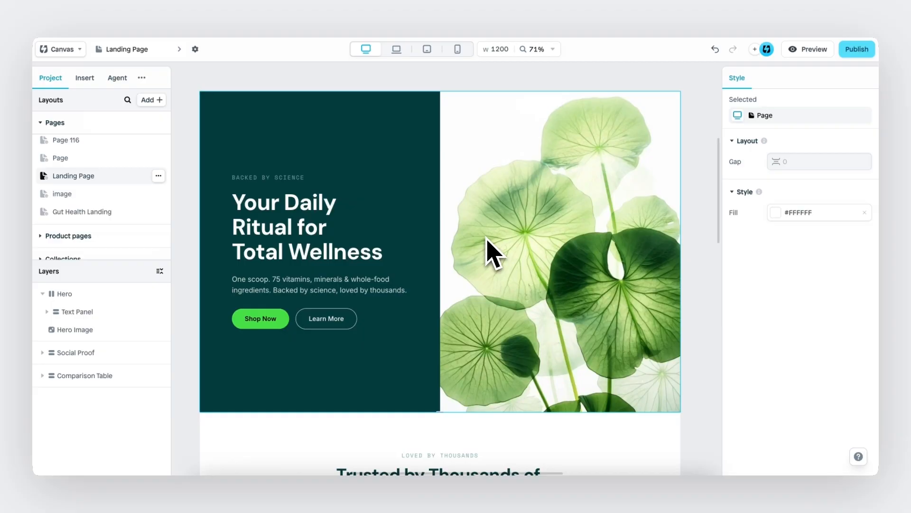
- Open the AI lifestyle image creator for the hero image and remove the current picture as its reference
{"action": "left_click", "coordinate": [531, 238]}
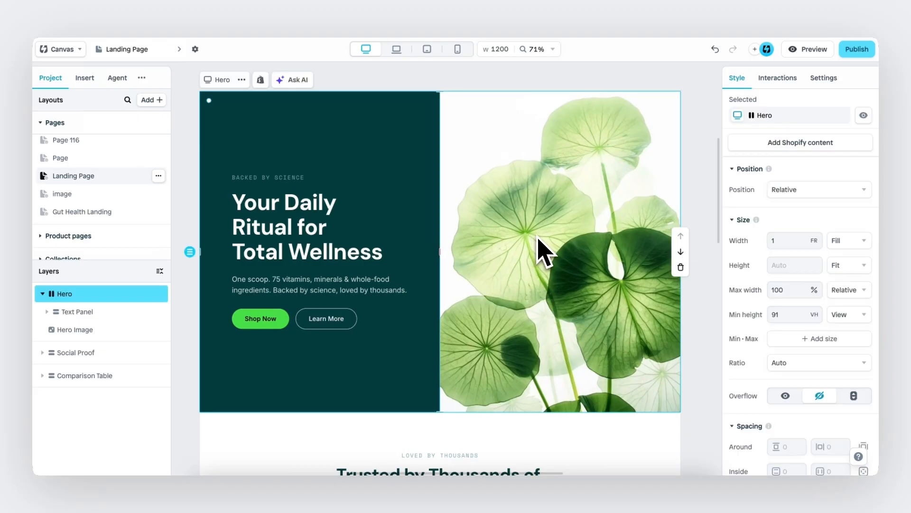
{"action": "left_click", "coordinate": [540, 237]}
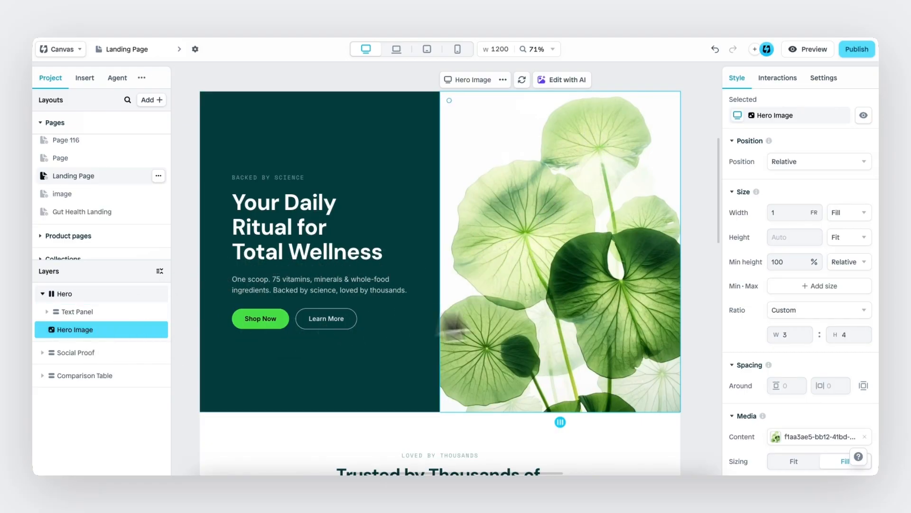
{"action": "left_click", "coordinate": [566, 84]}
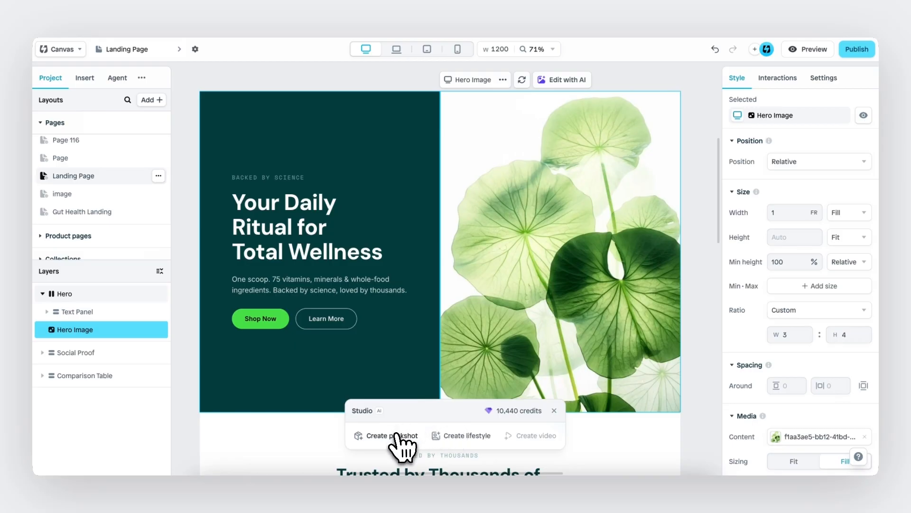
{"action": "mouse_move", "coordinate": [394, 439]}
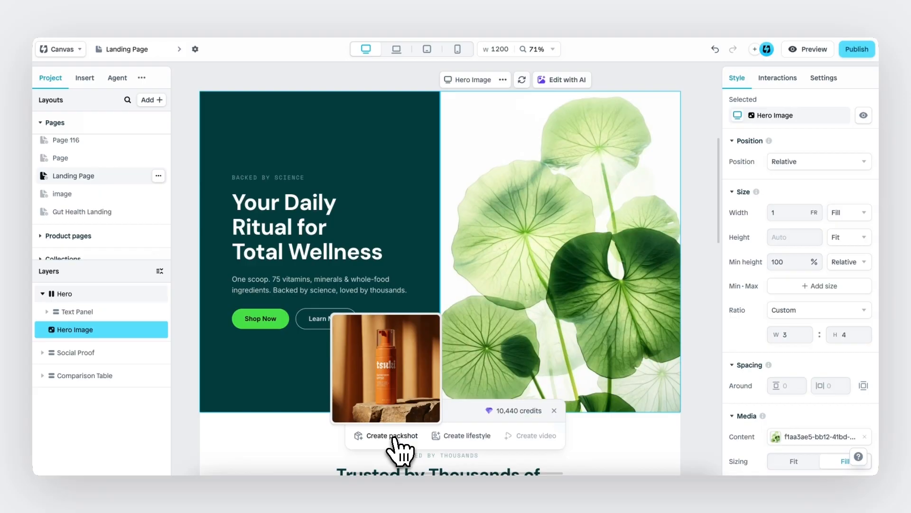
{"action": "mouse_move", "coordinate": [456, 437]}
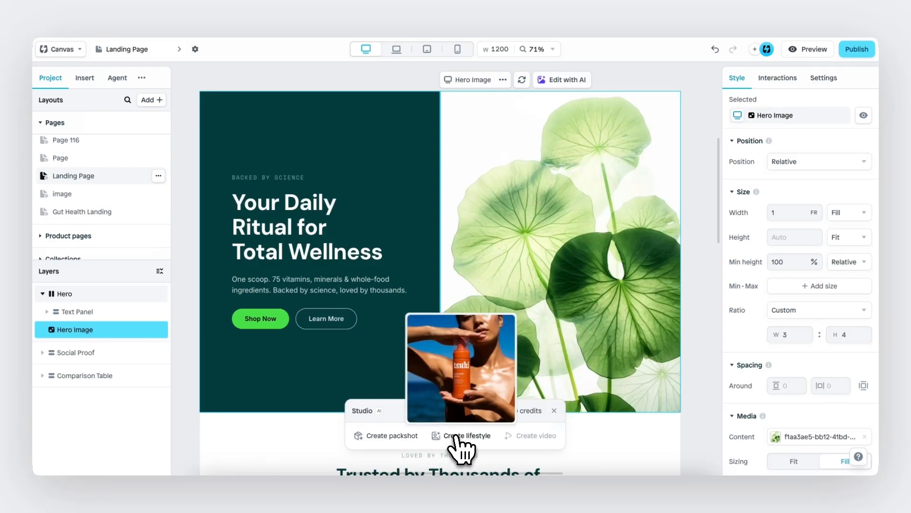
{"action": "left_click", "coordinate": [457, 439]}
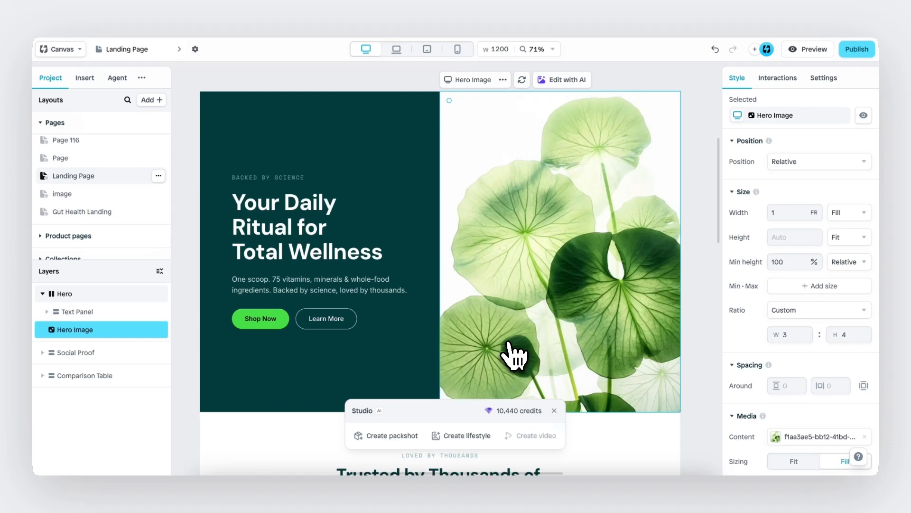
{"action": "left_click", "coordinate": [463, 435]}
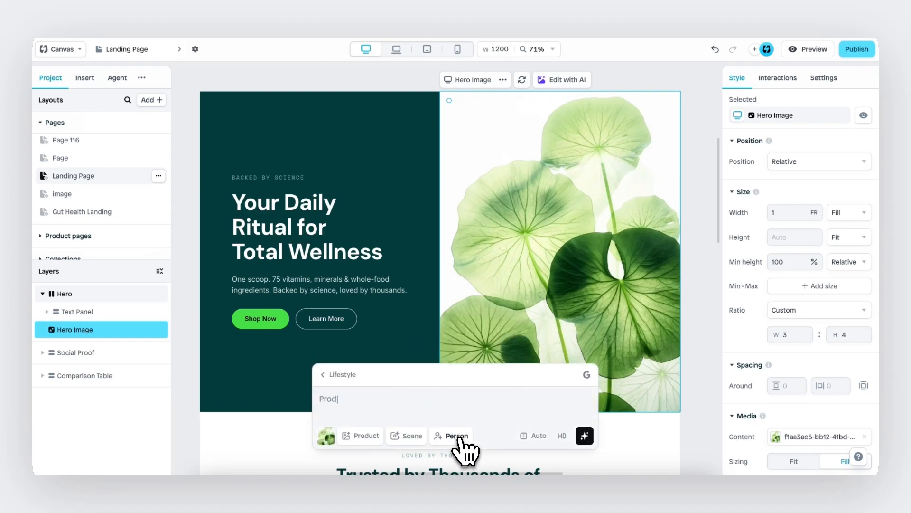
{"action": "left_click", "coordinate": [327, 437]}
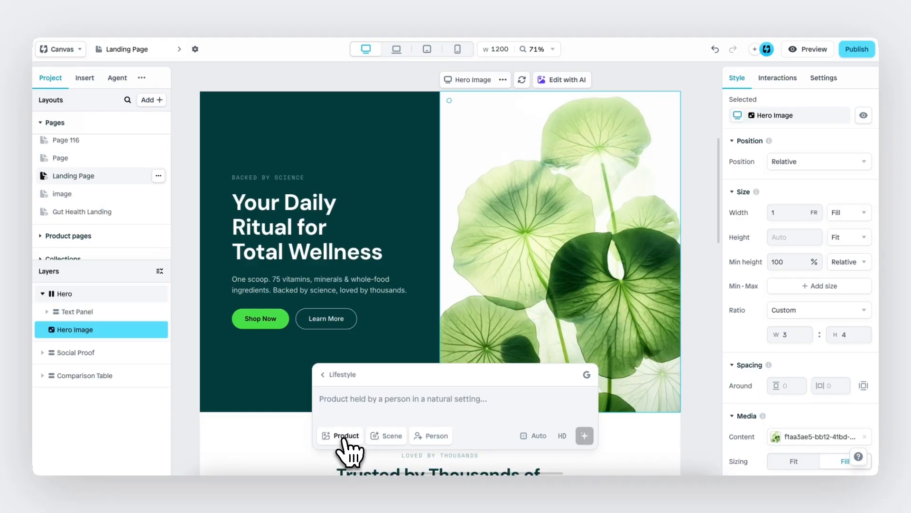
- Review the Instant and Shopify product image libraries and the preset scenes available for the lifestyle image
{"action": "left_click", "coordinate": [344, 439]}
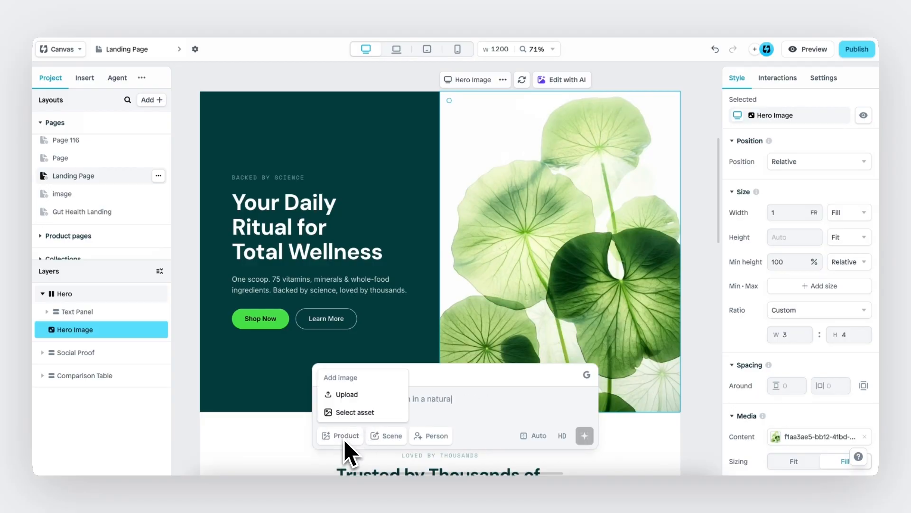
{"action": "left_click", "coordinate": [382, 412]}
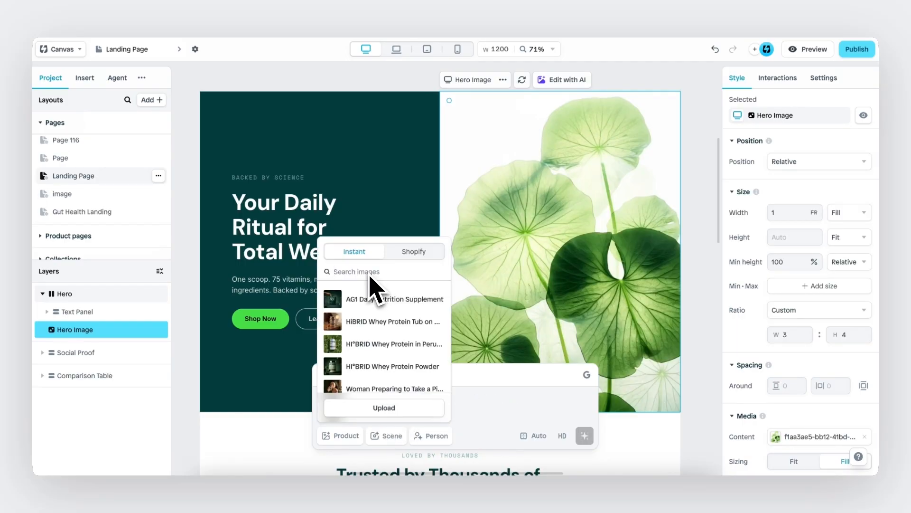
{"action": "left_click", "coordinate": [418, 262]}
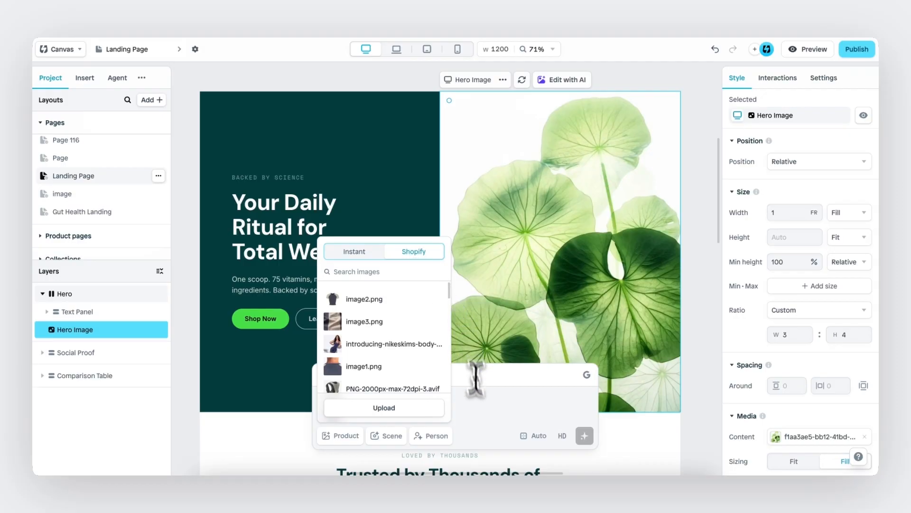
{"action": "left_click", "coordinate": [482, 413]}
{"action": "left_click", "coordinate": [459, 409]}
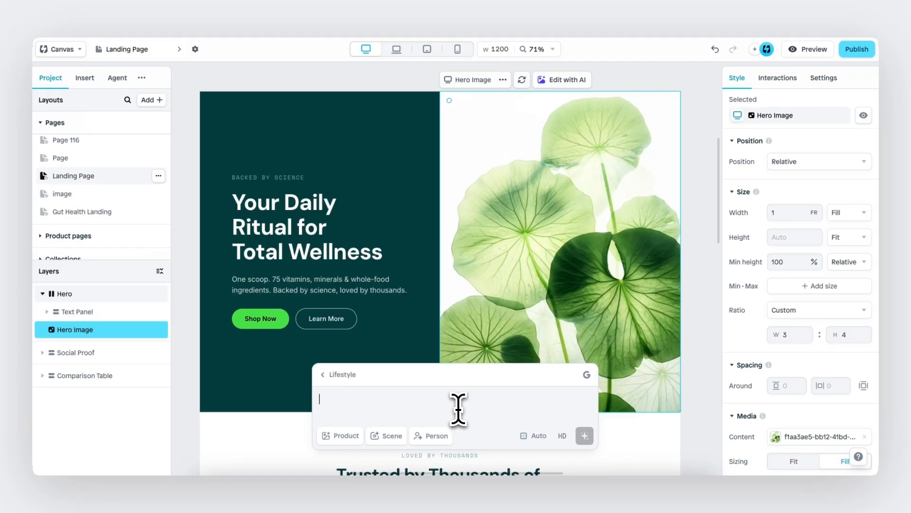
{"action": "left_click", "coordinate": [392, 435]}
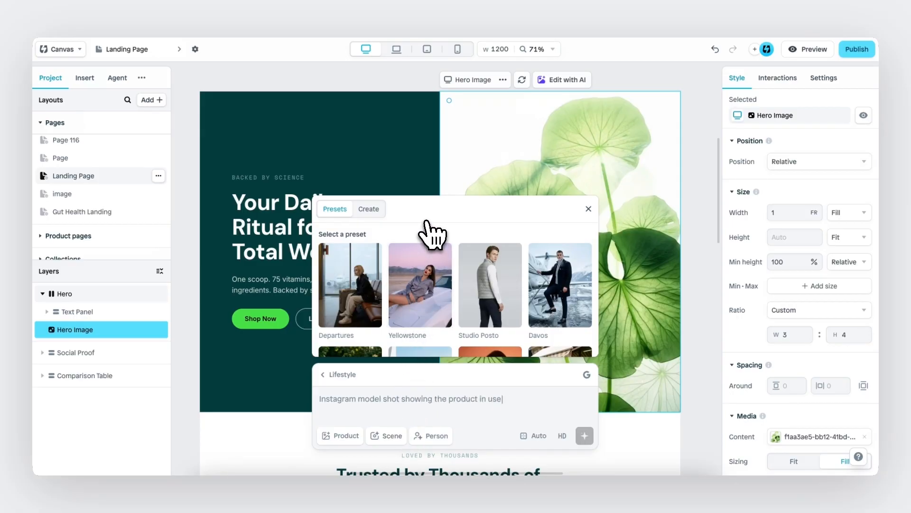
{"action": "scroll", "coordinate": [443, 285], "scroll_direction": "down", "scroll_amount": 10}
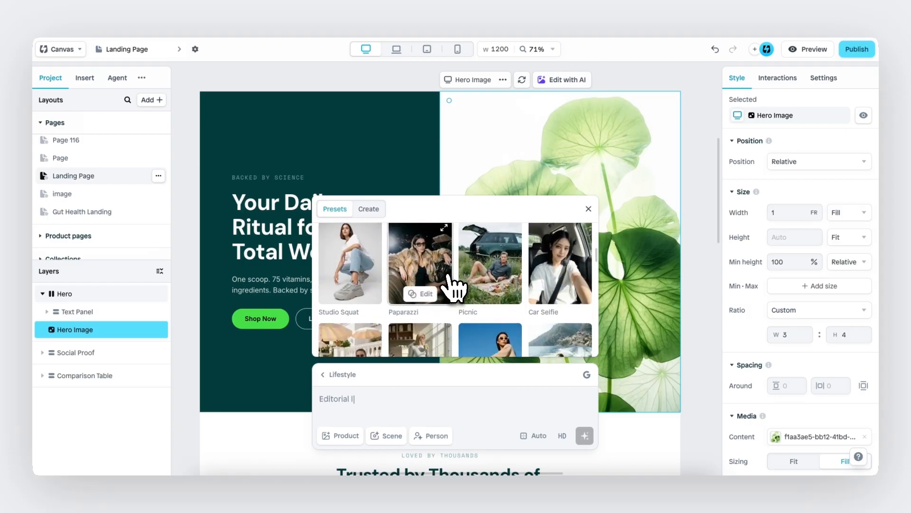
{"action": "scroll", "coordinate": [451, 285], "scroll_direction": "down", "scroll_amount": 10}
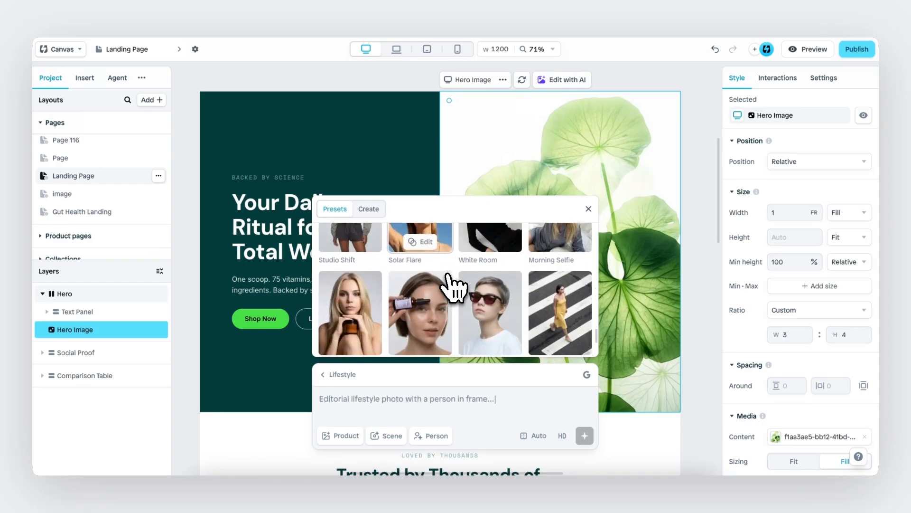
{"action": "left_click", "coordinate": [587, 210]}
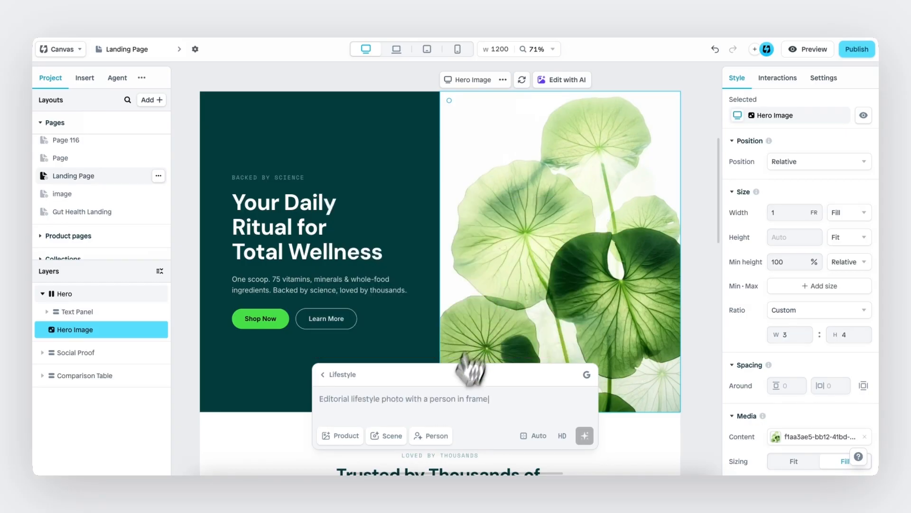
- Compare the female and male preset models and choose the female model Maya for the lifestyle image
{"action": "left_click", "coordinate": [437, 436]}
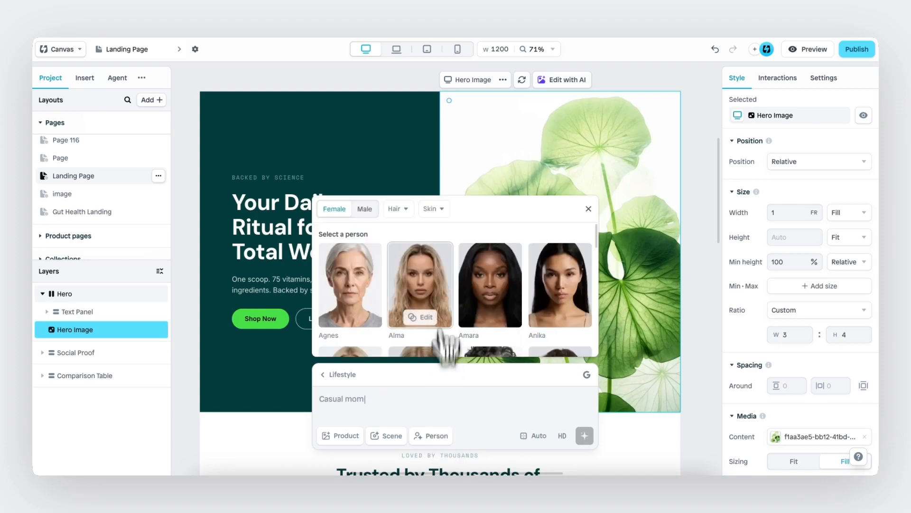
{"action": "scroll", "coordinate": [467, 244], "scroll_direction": "down", "scroll_amount": 15}
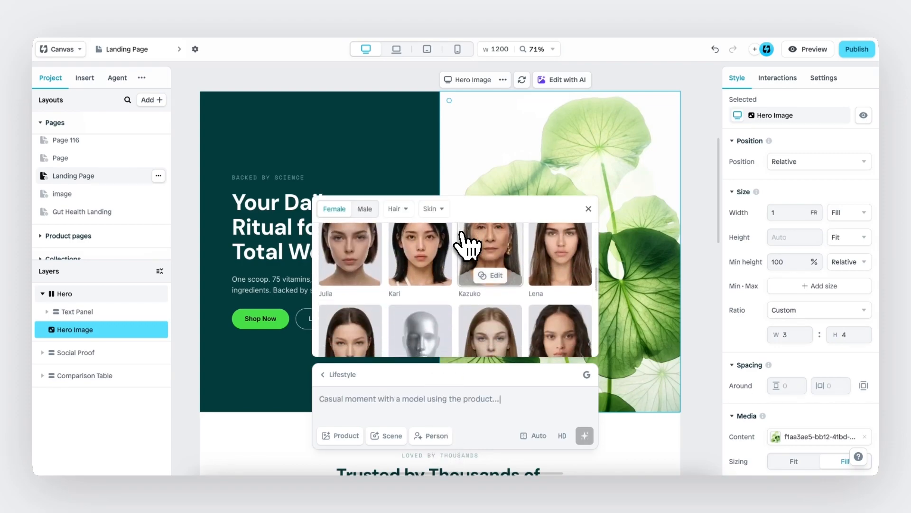
{"action": "left_click", "coordinate": [365, 209]}
{"action": "scroll", "coordinate": [468, 295], "scroll_direction": "down", "scroll_amount": 5}
{"action": "scroll", "coordinate": [469, 315], "scroll_direction": "up", "scroll_amount": 5}
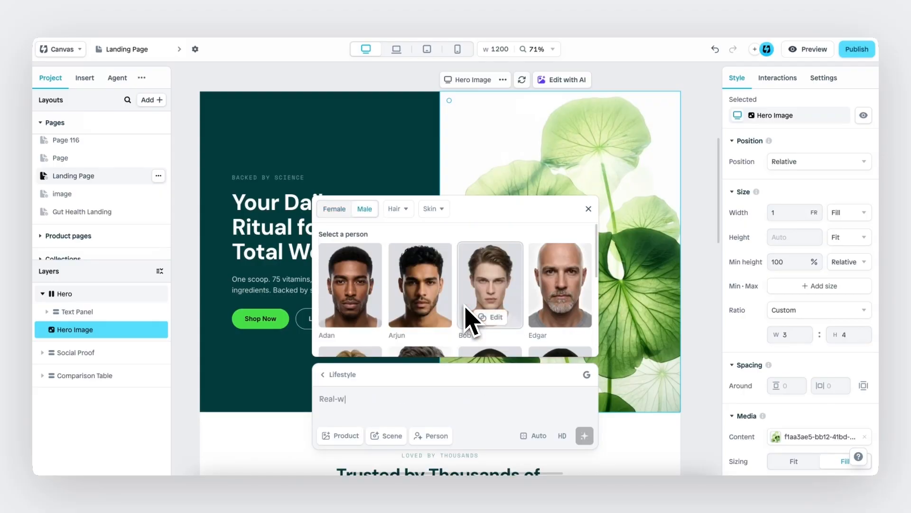
{"action": "left_click", "coordinate": [334, 209]}
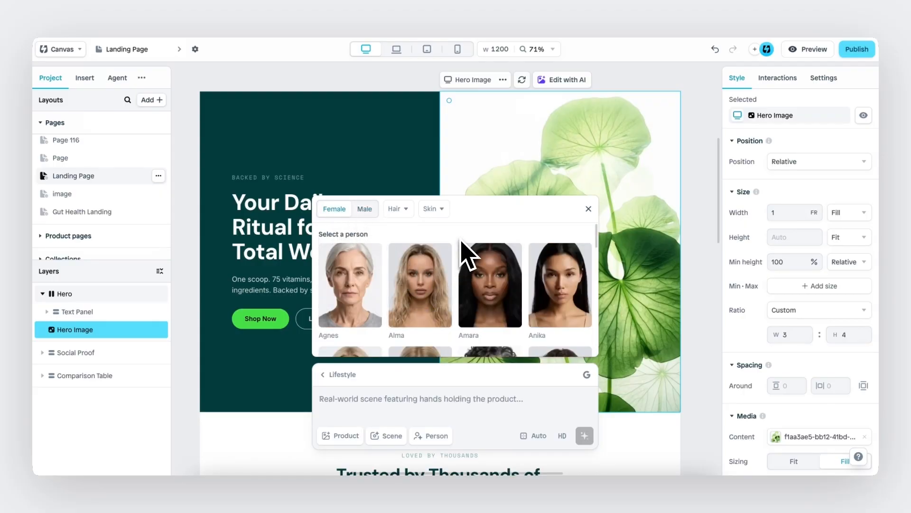
{"action": "scroll", "coordinate": [465, 265], "scroll_direction": "down", "scroll_amount": 5}
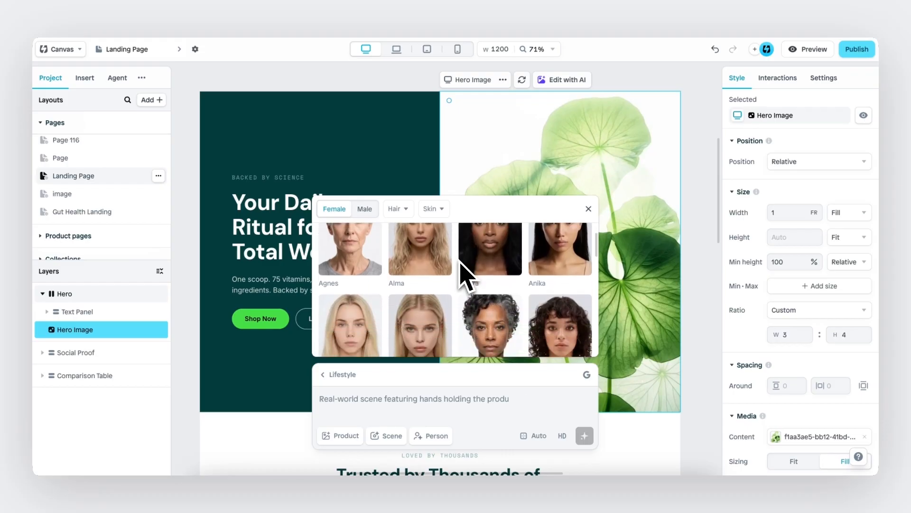
{"action": "scroll", "coordinate": [464, 275], "scroll_direction": "down", "scroll_amount": 5}
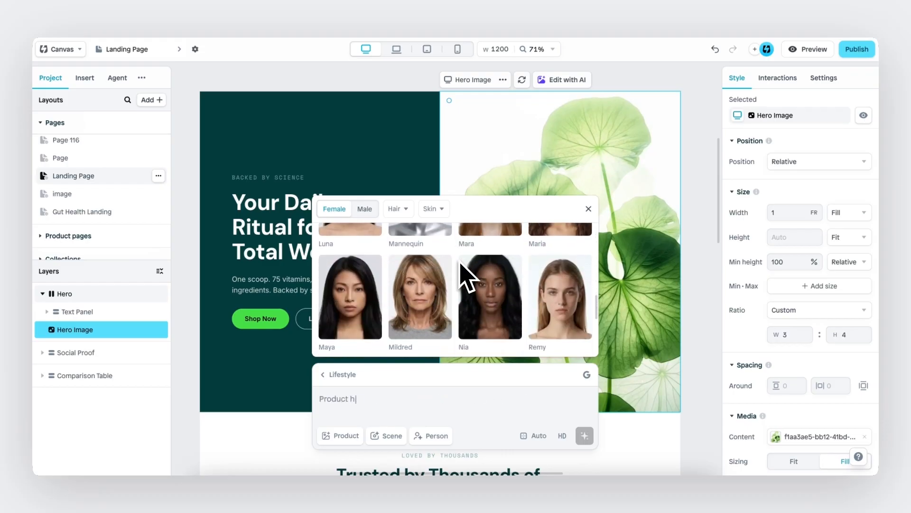
{"action": "left_click", "coordinate": [370, 264]}
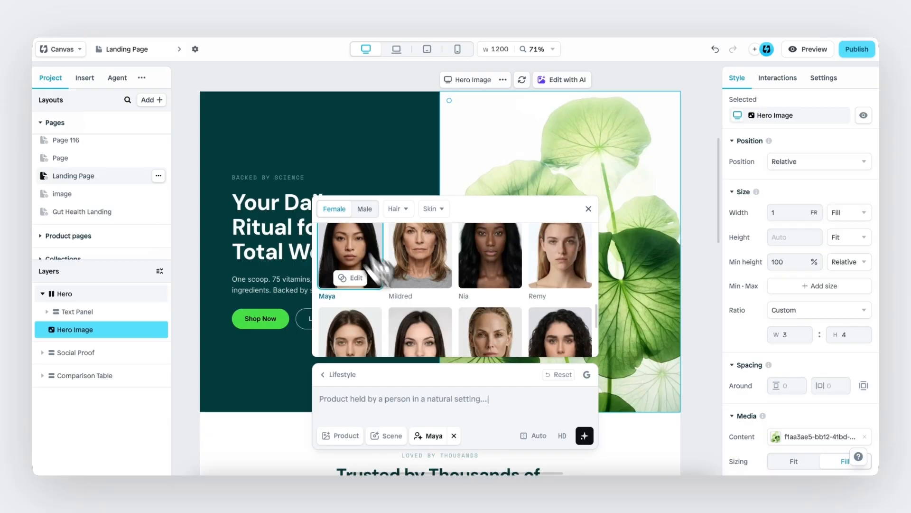
- Generate an image prompted by "Close-up photo of a woman taking a supplement capsule with water, dark green outfit and background, warm natural light, premium wellness realistic photography."
{"action": "left_click", "coordinate": [483, 397]}
{"action": "mouse_move", "coordinate": [428, 438]}
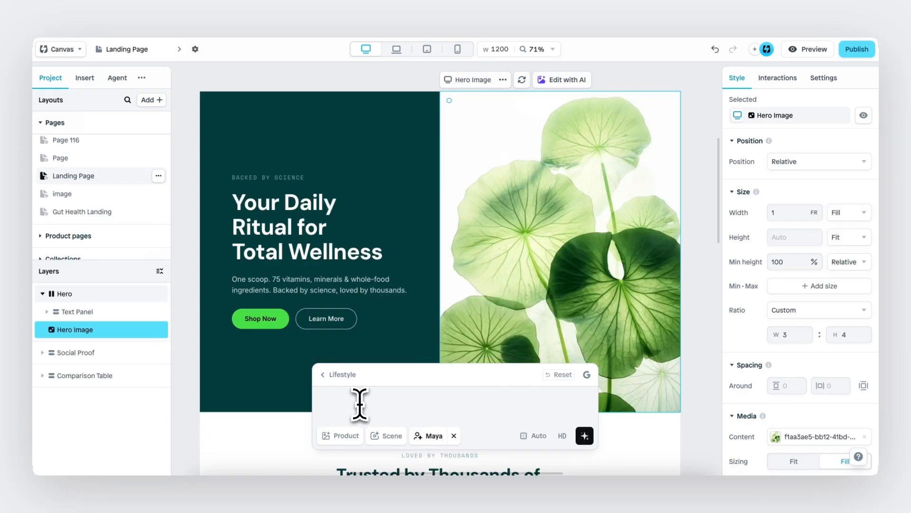
{"action": "type", "text": "Close-up photo of a woman taking a supplement capsule with water, dark green outfit and background, warm natural light, premium wellness photography."}
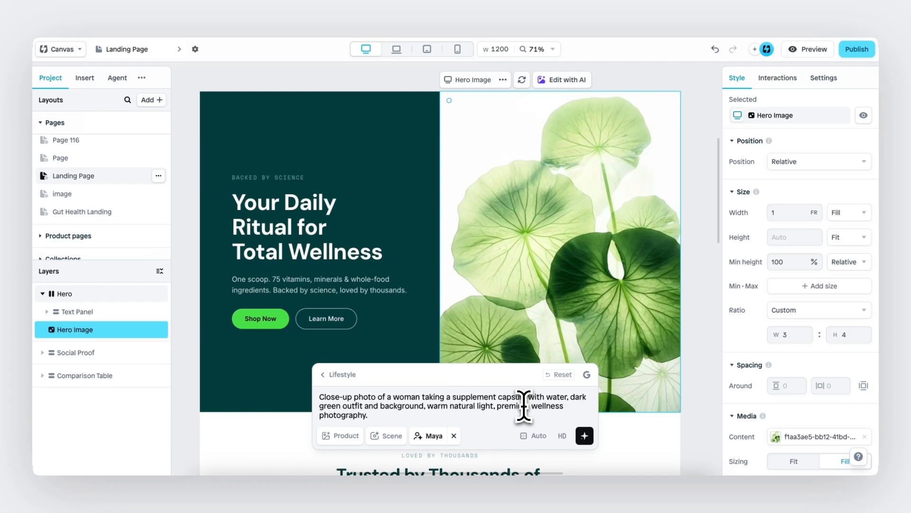
{"action": "left_click", "coordinate": [588, 439]}
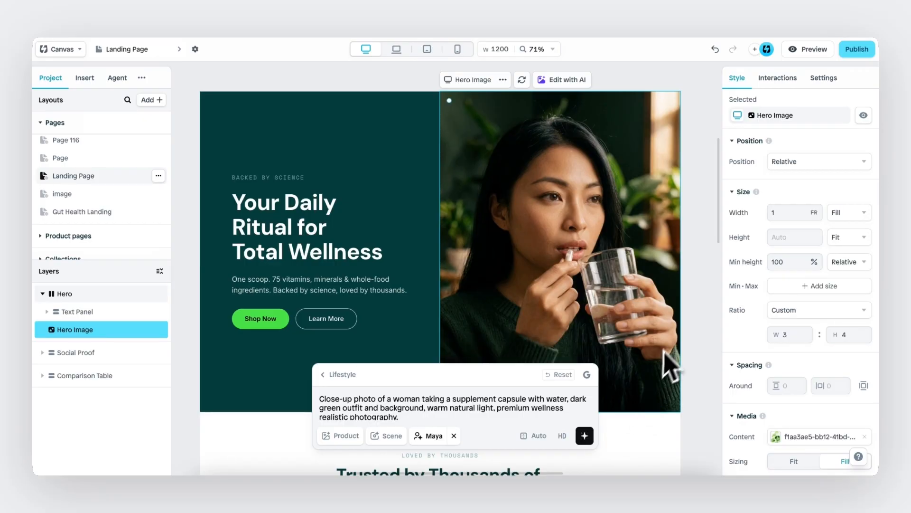
{"action": "left_click", "coordinate": [694, 352]}
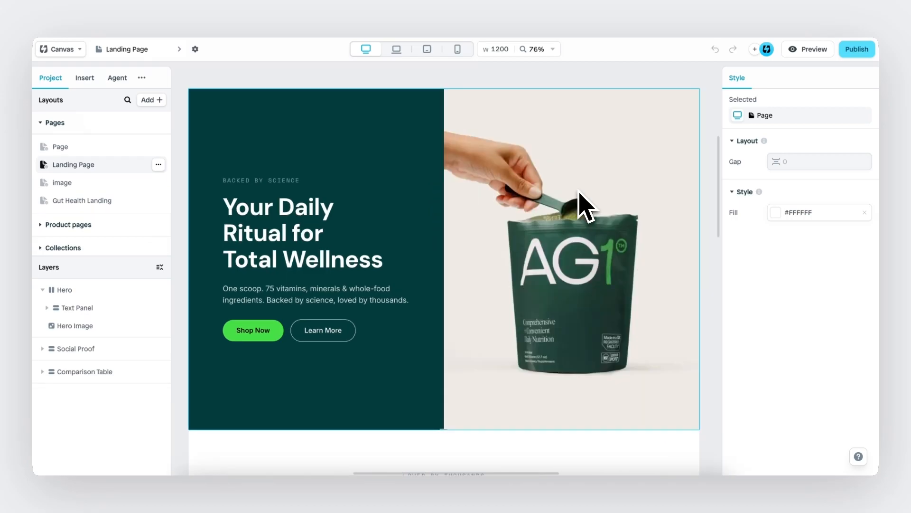
- Open the AI packshot creator for the hero image showing the AG1 pouch
{"action": "left_click", "coordinate": [600, 190]}
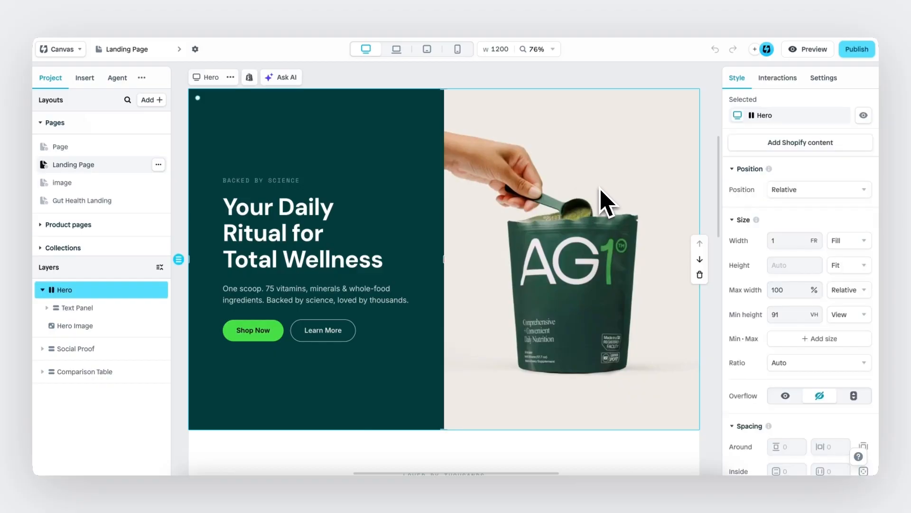
{"action": "left_click", "coordinate": [601, 189]}
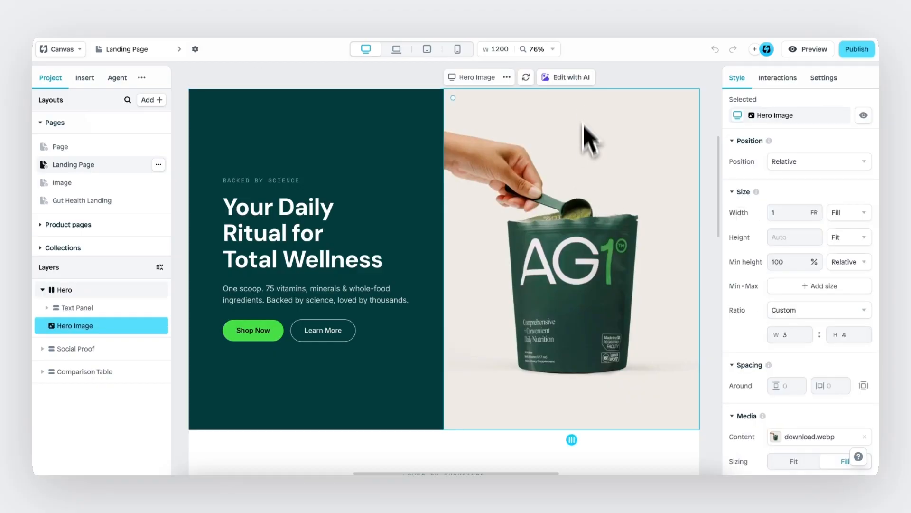
{"action": "left_click", "coordinate": [575, 78]}
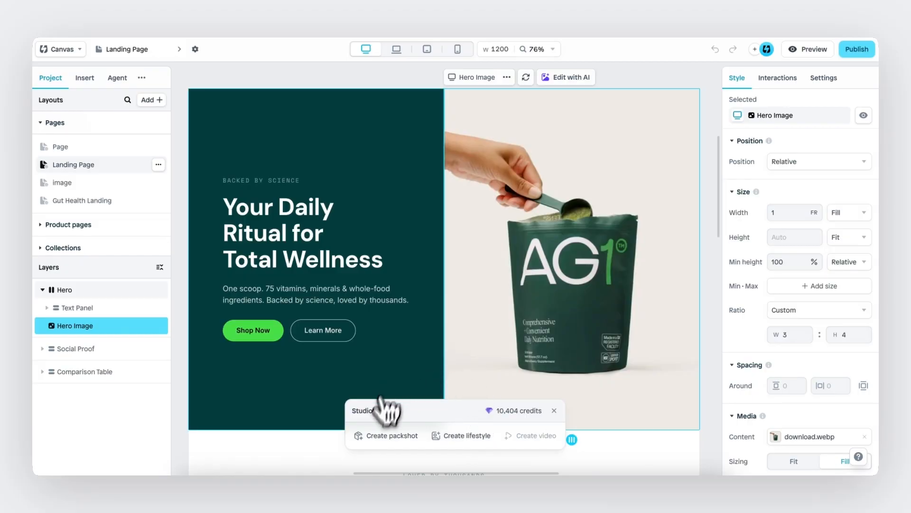
{"action": "mouse_move", "coordinate": [399, 439]}
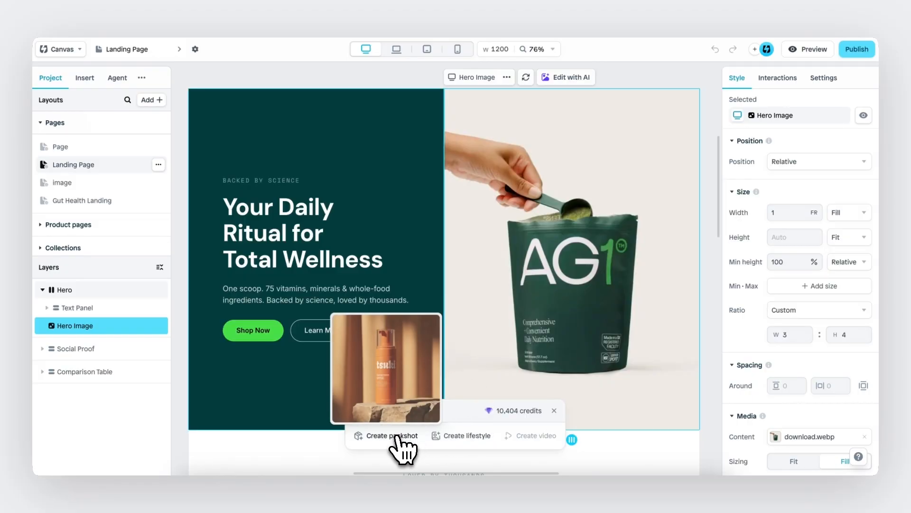
{"action": "left_click", "coordinate": [397, 437]}
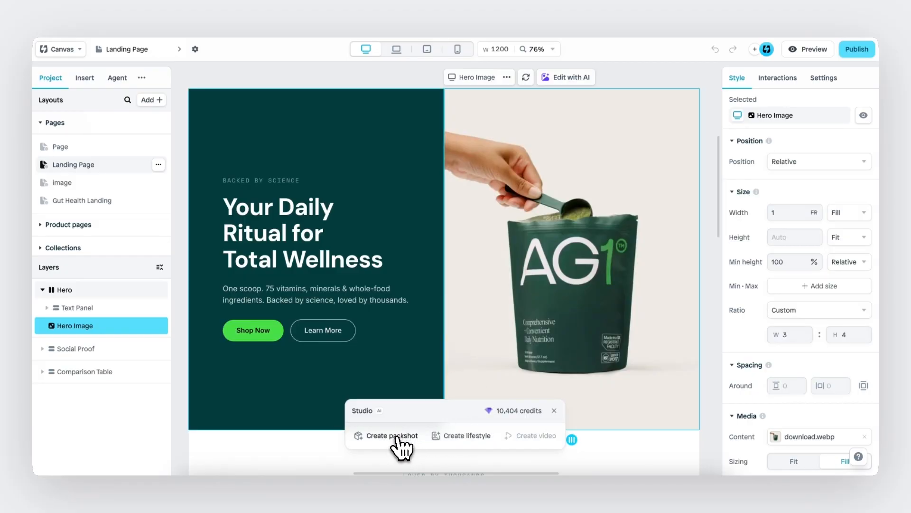
{"action": "type", "text": "A sleek product shot on marble..."}
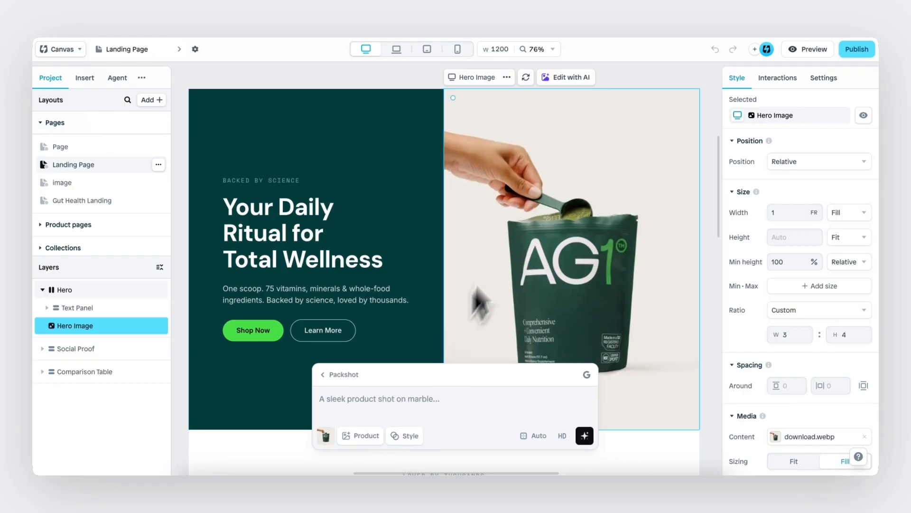
{"action": "key", "text": "BackSpace"}
{"action": "key", "text": "BackSpace"}
{"action": "key", "text": "BackSpace"}
{"action": "key", "text": "BackSpace"}
{"action": "key", "text": "BackSpace"}
{"action": "key", "text": "BackSpace"}
{"action": "key", "text": "BackSpace"}
{"action": "key", "text": "BackSpace"}
{"action": "key", "text": "BackSpace"}
{"action": "key", "text": "BackSpace"}
{"action": "key", "text": "BackSpace"}
{"action": "key", "text": "BackSpace"}
{"action": "key", "text": "BackSpace"}
{"action": "key", "text": "BackSpace"}
{"action": "key", "text": "BackSpace"}
{"action": "key", "text": "BackSpace"}
{"action": "key", "text": "BackSpace"}
{"action": "key", "text": "BackSpace"}
{"action": "key", "text": "BackSpace"}
{"action": "key", "text": "BackSpace"}
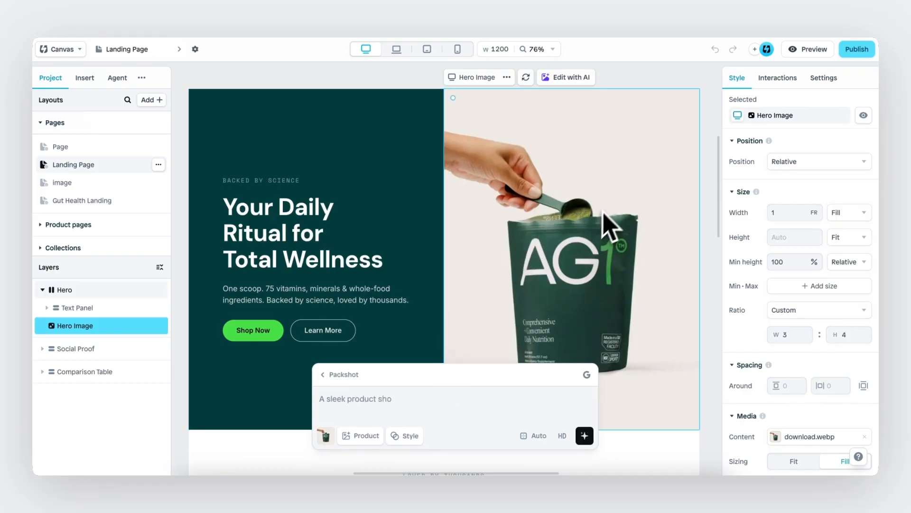
{"action": "type", "text": "Minimalist lighting with soft shadows"}
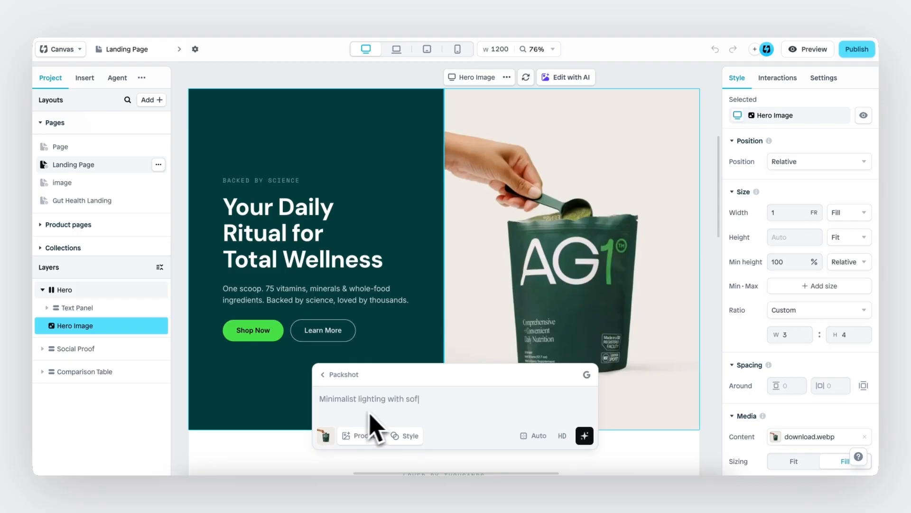
{"action": "key", "text": "BackSpace"}
{"action": "key", "text": "BackSpace"}
{"action": "key", "text": "BackSpace"}
{"action": "key", "text": "BackSpace"}
{"action": "key", "text": "BackSpace"}
{"action": "key", "text": "BackSpace"}
{"action": "key", "text": "BackSpace"}
{"action": "key", "text": "BackSpace"}
{"action": "key", "text": "BackSpace"}
{"action": "key", "text": "BackSpace"}
{"action": "key", "text": "BackSpace"}
{"action": "key", "text": "BackSpace"}
{"action": "key", "text": "BackSpace"}
{"action": "key", "text": "BackSpace"}
{"action": "key", "text": "BackSpace"}
{"action": "key", "text": "BackSpace"}
{"action": "key", "text": "BackSpace"}
{"action": "key", "text": "BackSpace"}
{"action": "key", "text": "BackSpace"}
{"action": "key", "text": "BackSpace"}
{"action": "key", "text": "BackSpace"}
{"action": "key", "text": "BackSpace"}
{"action": "key", "text": "BackSpace"}
{"action": "key", "text": "BackSpace"}
{"action": "type", "text": "Vibrant colors on a gradient backdrop..."}
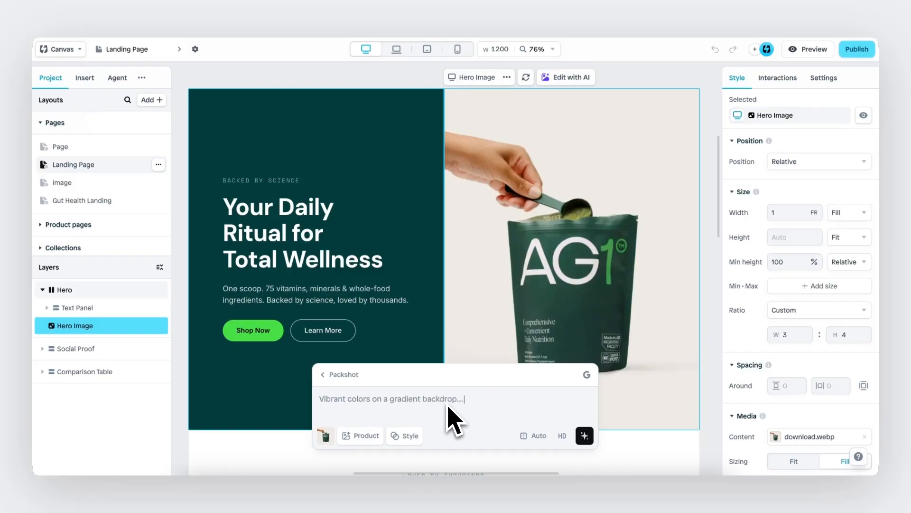
{"action": "key", "text": "BackSpace"}
{"action": "key", "text": "BackSpace"}
{"action": "key", "text": "BackSpace"}
{"action": "key", "text": "BackSpace"}
{"action": "key", "text": "BackSpace"}
{"action": "key", "text": "BackSpace"}
{"action": "key", "text": "BackSpace"}
{"action": "key", "text": "BackSpace"}
{"action": "key", "text": "BackSpace"}
{"action": "key", "text": "BackSpace"}
{"action": "key", "text": "BackSpace"}
{"action": "key", "text": "BackSpace"}
{"action": "key", "text": "BackSpace"}
{"action": "key", "text": "BackSpace"}
{"action": "key", "text": "BackSpace"}
{"action": "key", "text": "BackSpace"}
{"action": "key", "text": "BackSpace"}
{"action": "key", "text": "BackSpace"}
{"action": "key", "text": "BackSpace"}
{"action": "key", "text": "BackSpace"}
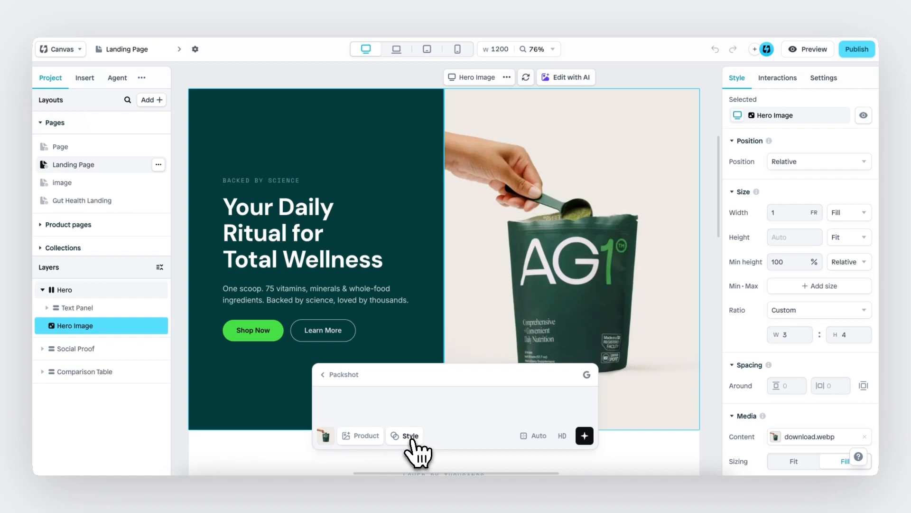
- Browse the preset packshot styles and apply the Serpentine preset to the AG1 pouch image
{"action": "left_click", "coordinate": [410, 435]}
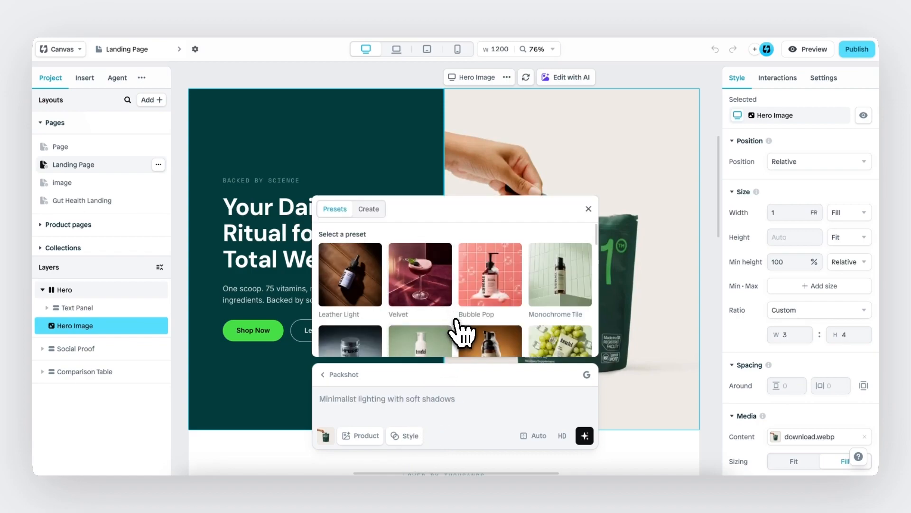
{"action": "scroll", "coordinate": [457, 334], "scroll_direction": "down", "scroll_amount": 10}
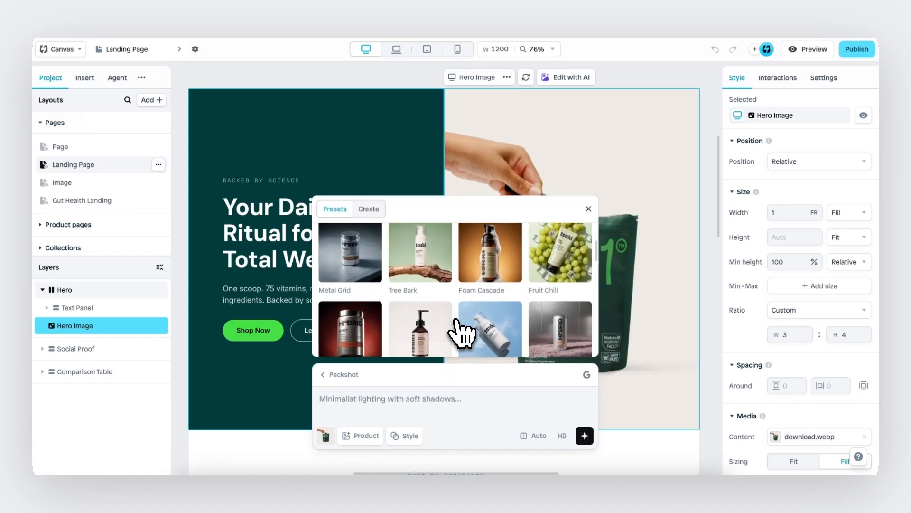
{"action": "scroll", "coordinate": [457, 333], "scroll_direction": "down", "scroll_amount": 10}
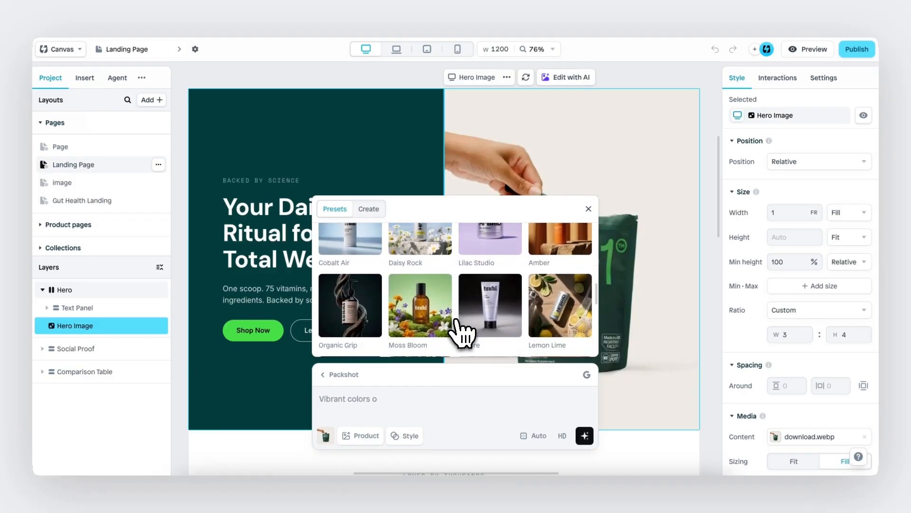
{"action": "scroll", "coordinate": [460, 332], "scroll_direction": "down", "scroll_amount": 5}
{"action": "scroll", "coordinate": [458, 330], "scroll_direction": "up", "scroll_amount": 3}
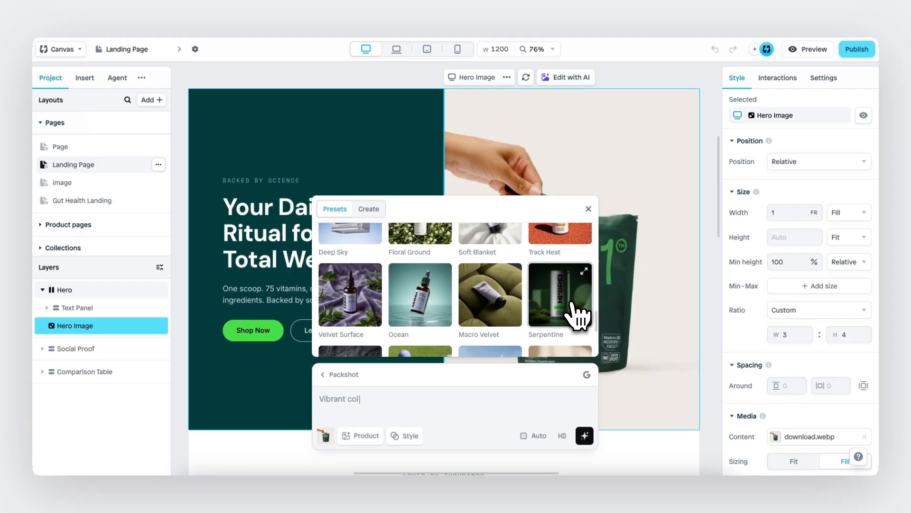
{"action": "left_click", "coordinate": [573, 313]}
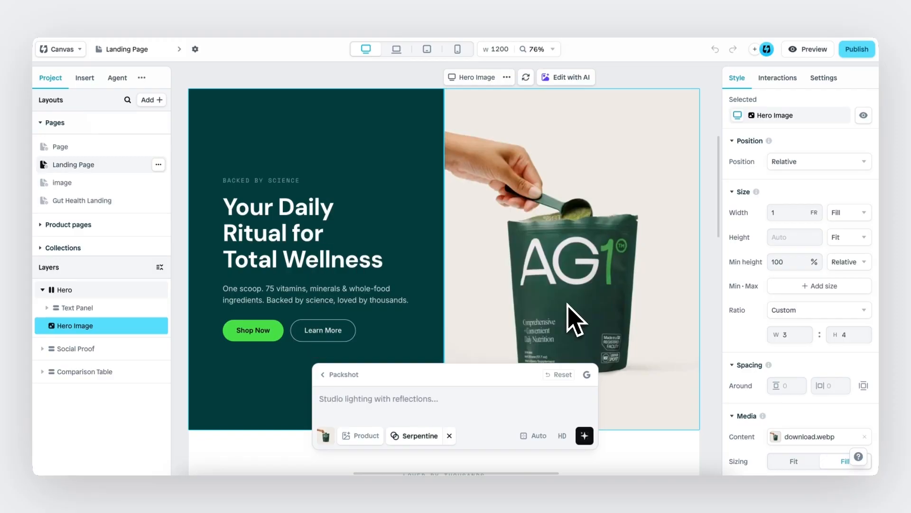
- Generate the packshot with the chosen style, dismiss the feedback notice and deselect the hero image
{"action": "mouse_move", "coordinate": [408, 437]}
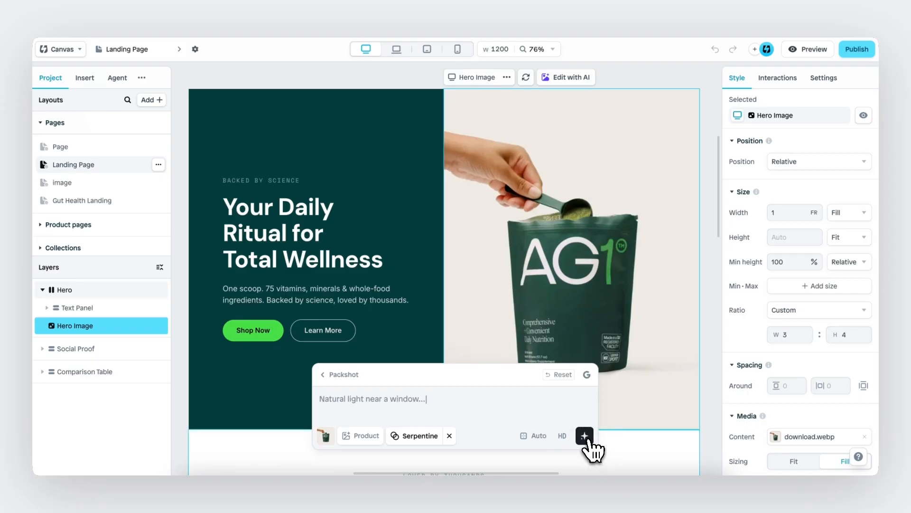
{"action": "left_click", "coordinate": [588, 436]}
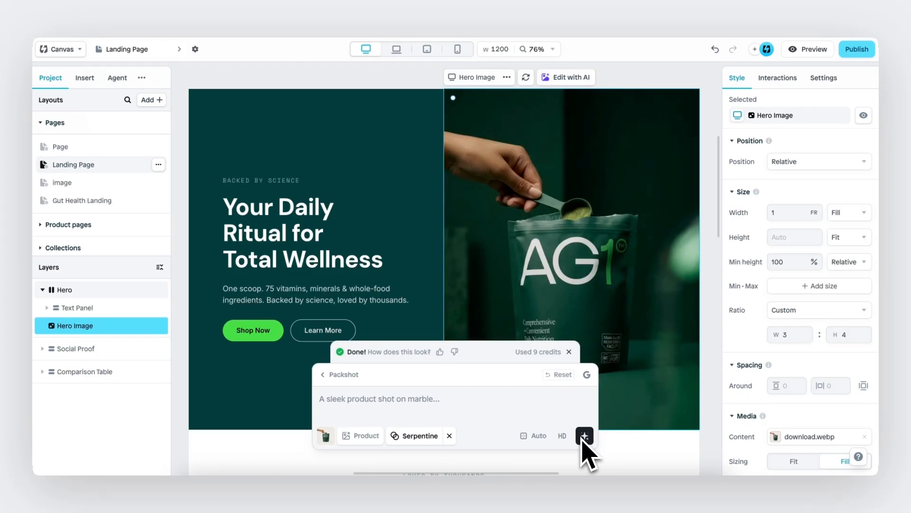
{"action": "left_click", "coordinate": [569, 352]}
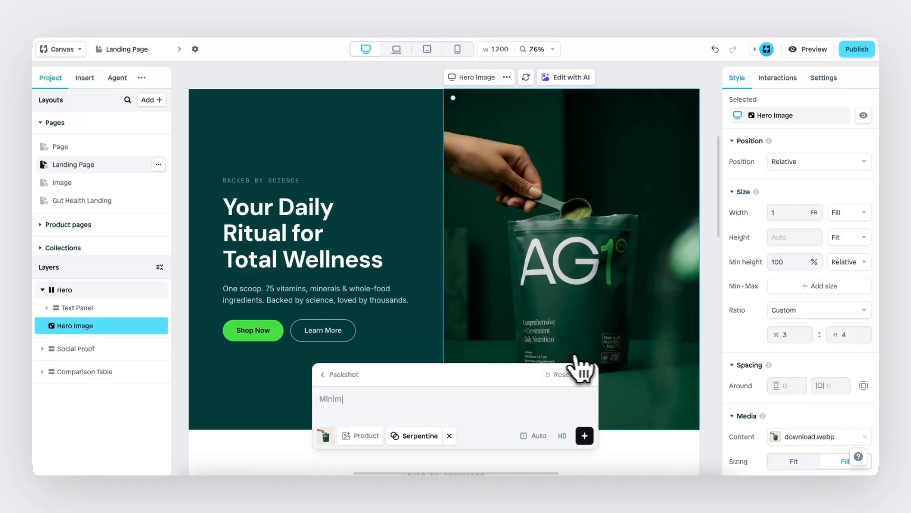
{"action": "left_click", "coordinate": [715, 372]}
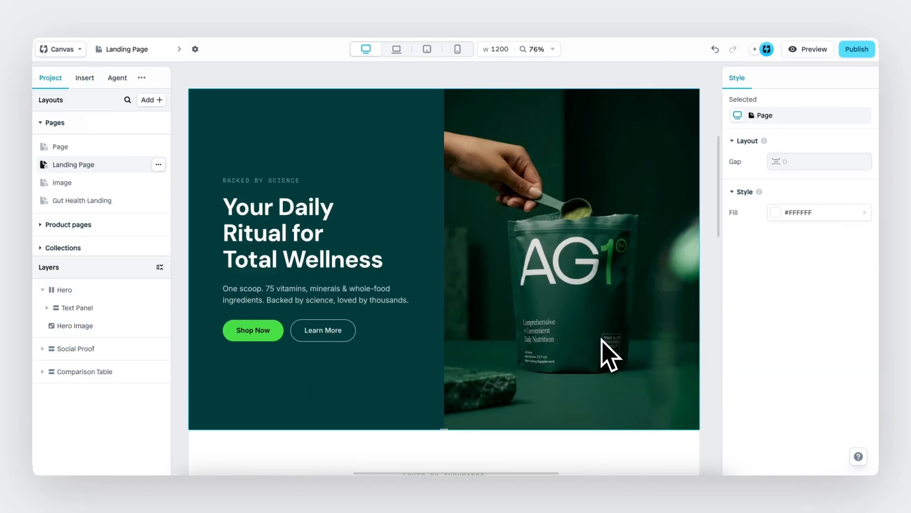